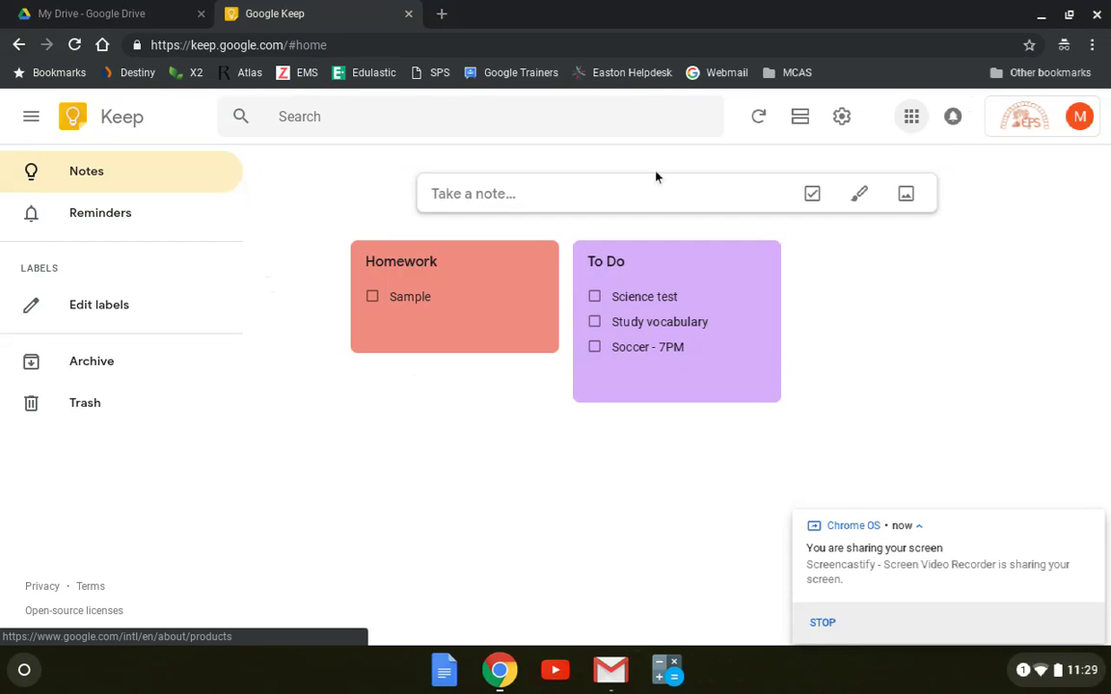
- Start a new note titled "Tasks" with the text "Task 1"
left_click(525, 197)
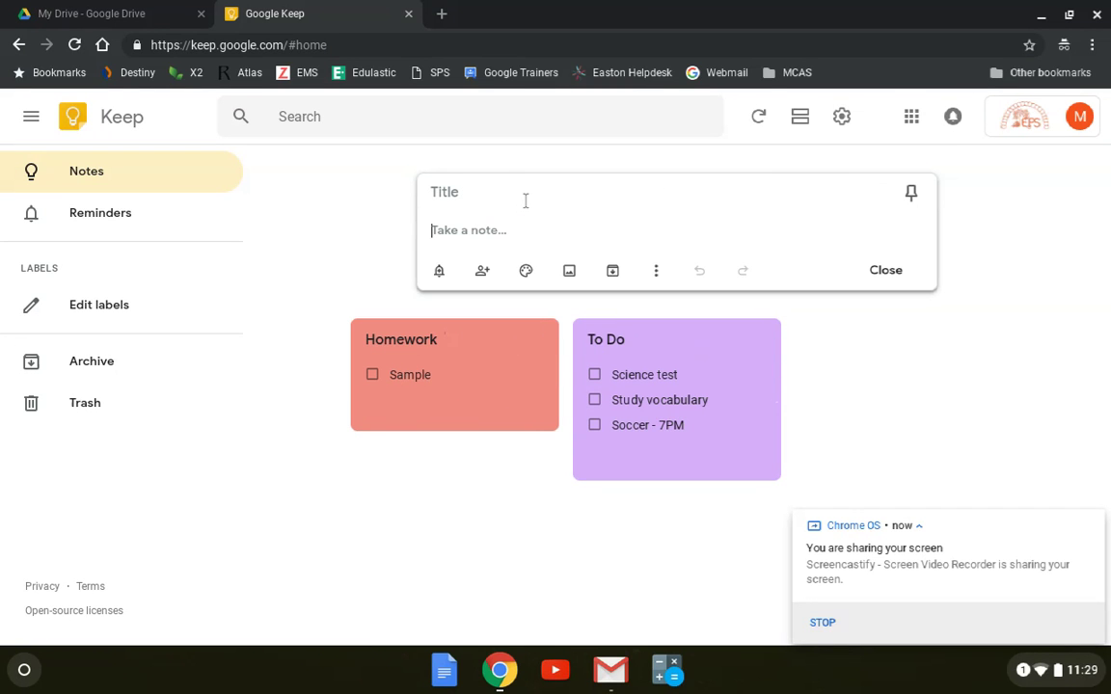
left_click(497, 191)
type("Tasks")
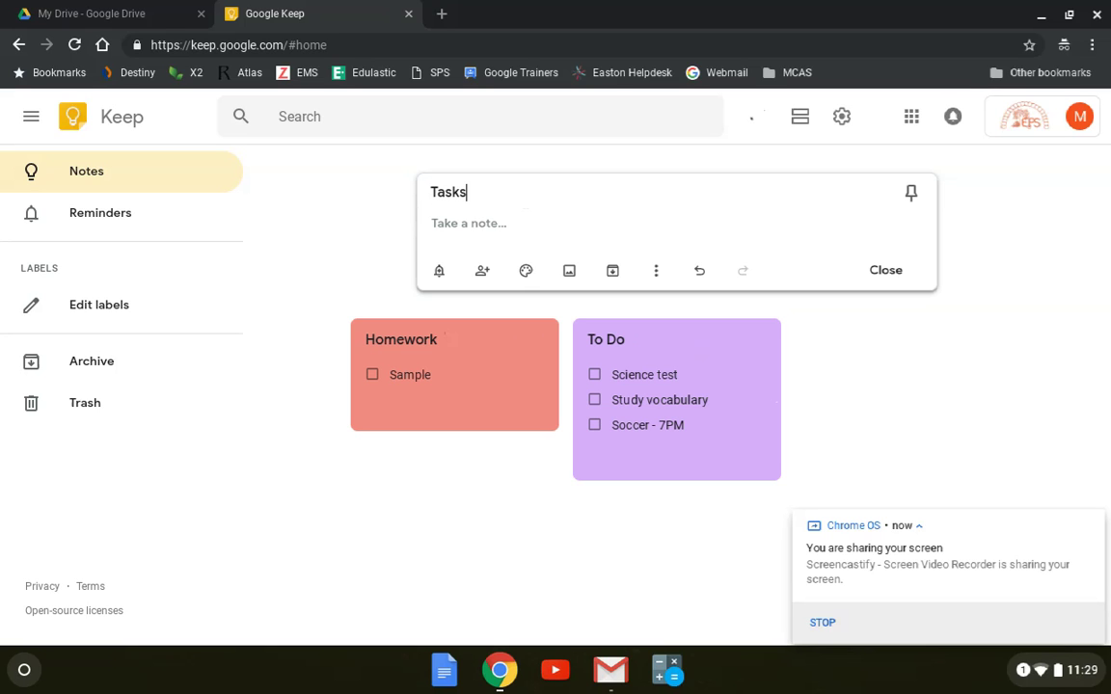
left_click(468, 226)
type("Task 1")
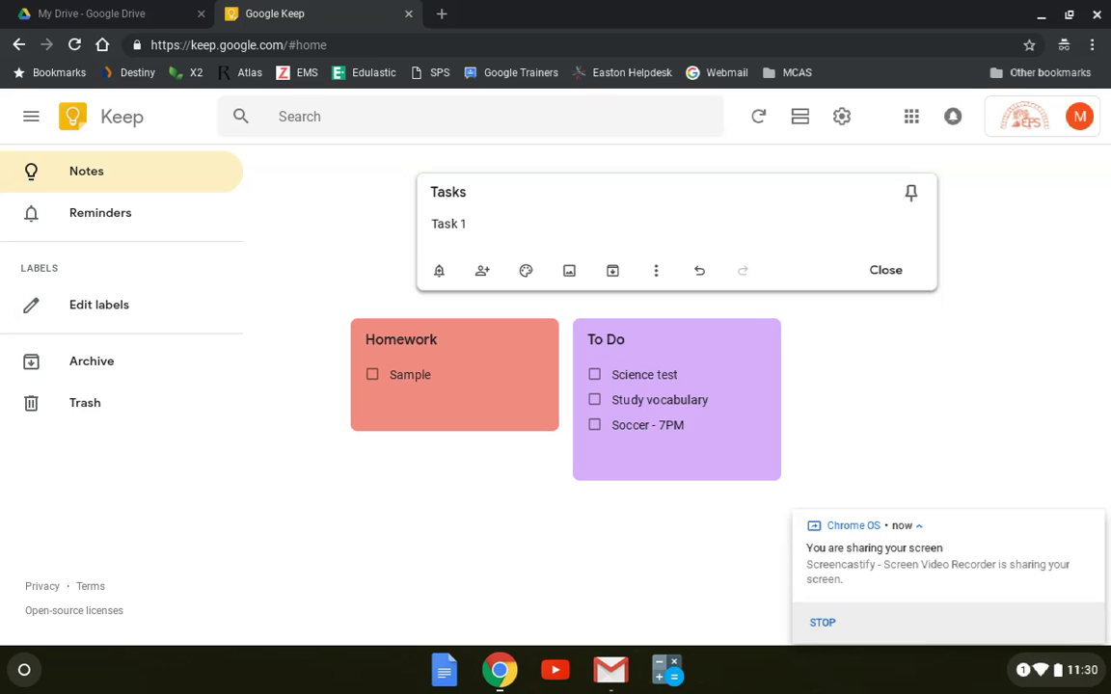
- Turn the Tasks note into a checkbox list, then mark Task 1 as completed and unmark it again
left_click(656, 272)
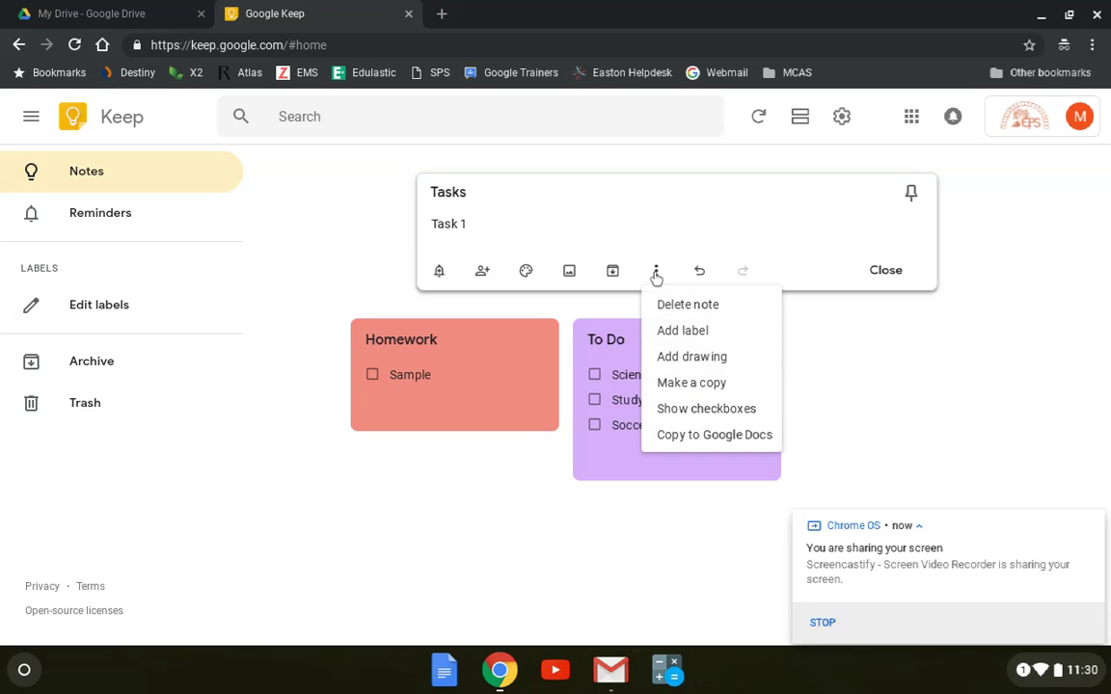
left_click(681, 408)
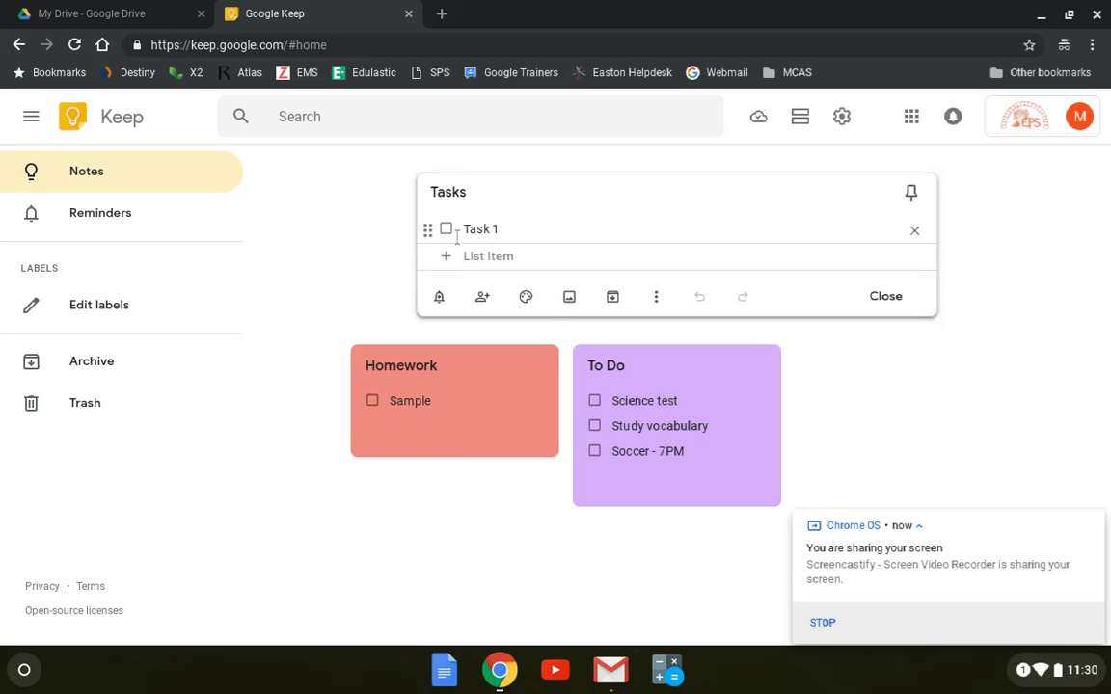
left_click(445, 234)
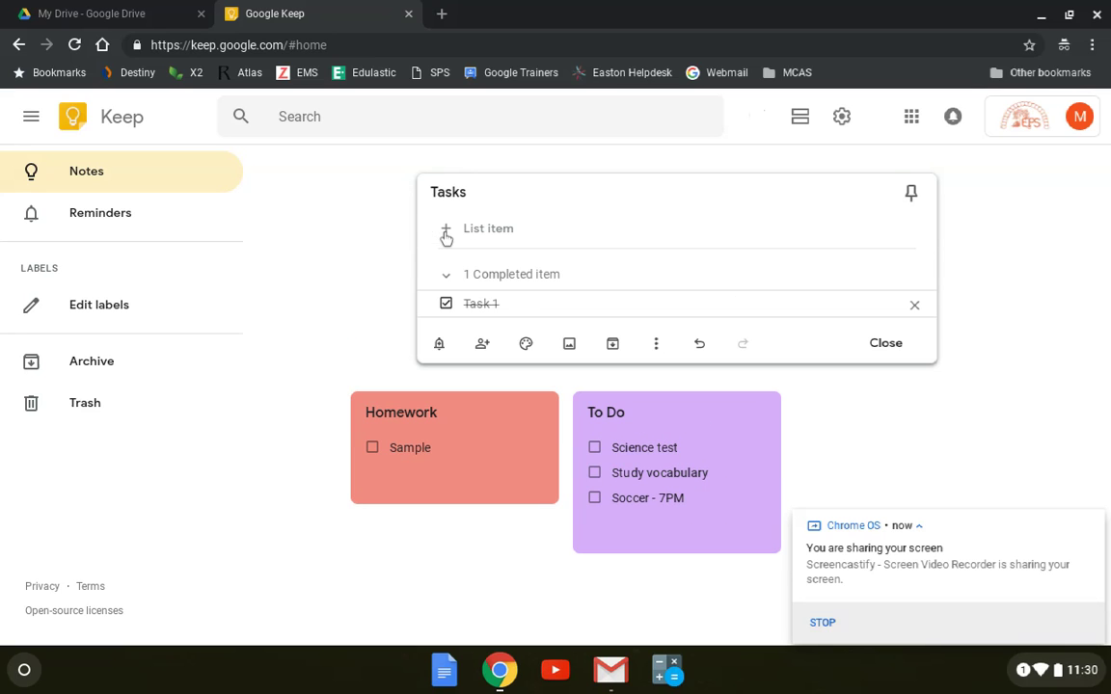
left_click(445, 303)
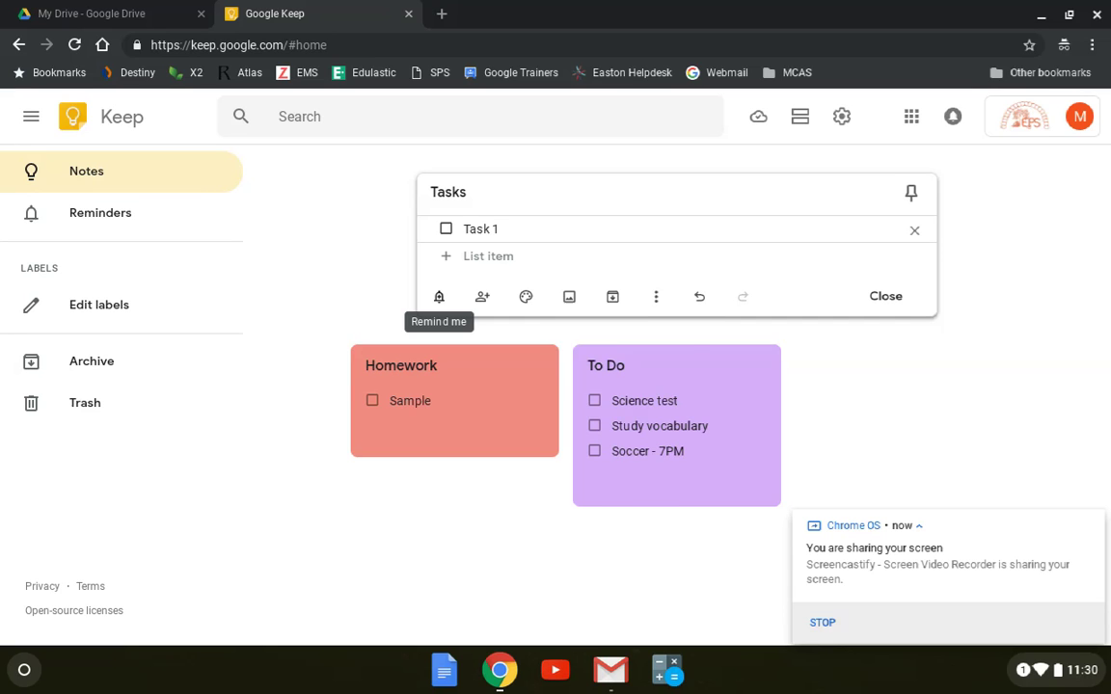
- Set the Tasks note's reminder to later today at 8:00 PM and view its collaborator options without adding anyone
left_click(438, 296)
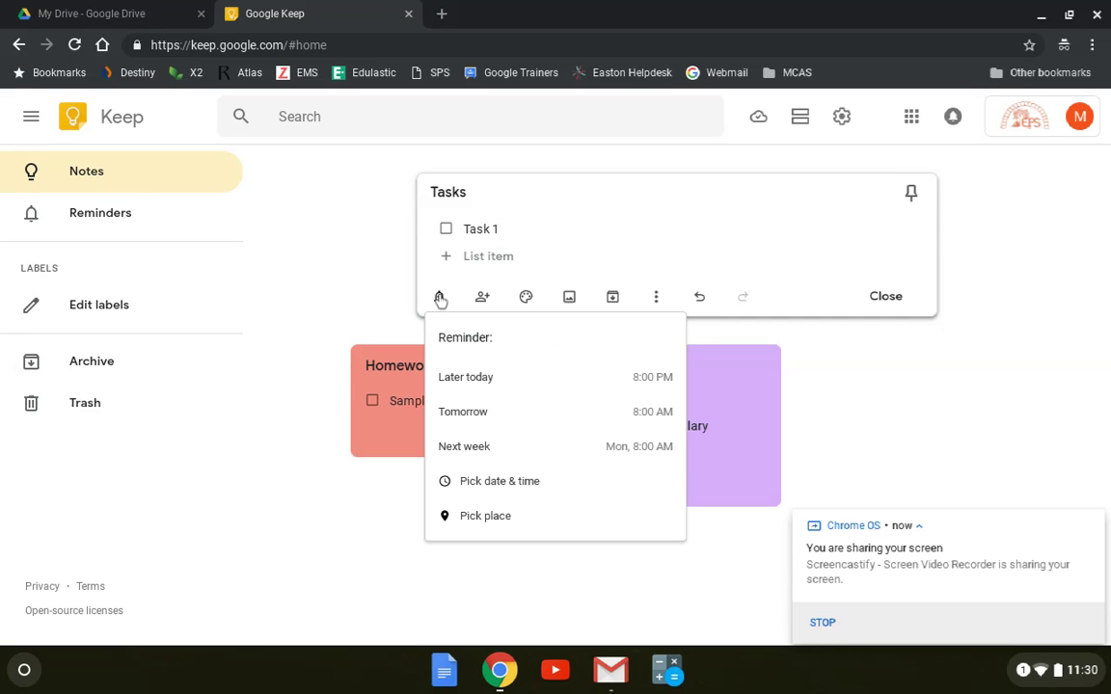
left_click(477, 381)
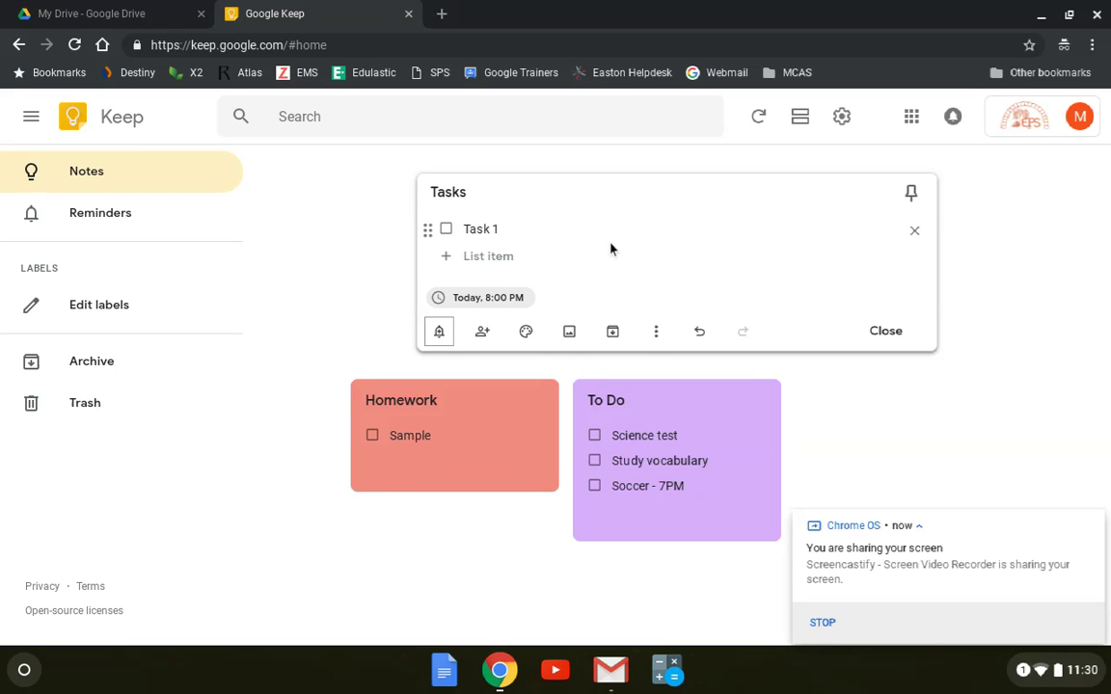
left_click(482, 333)
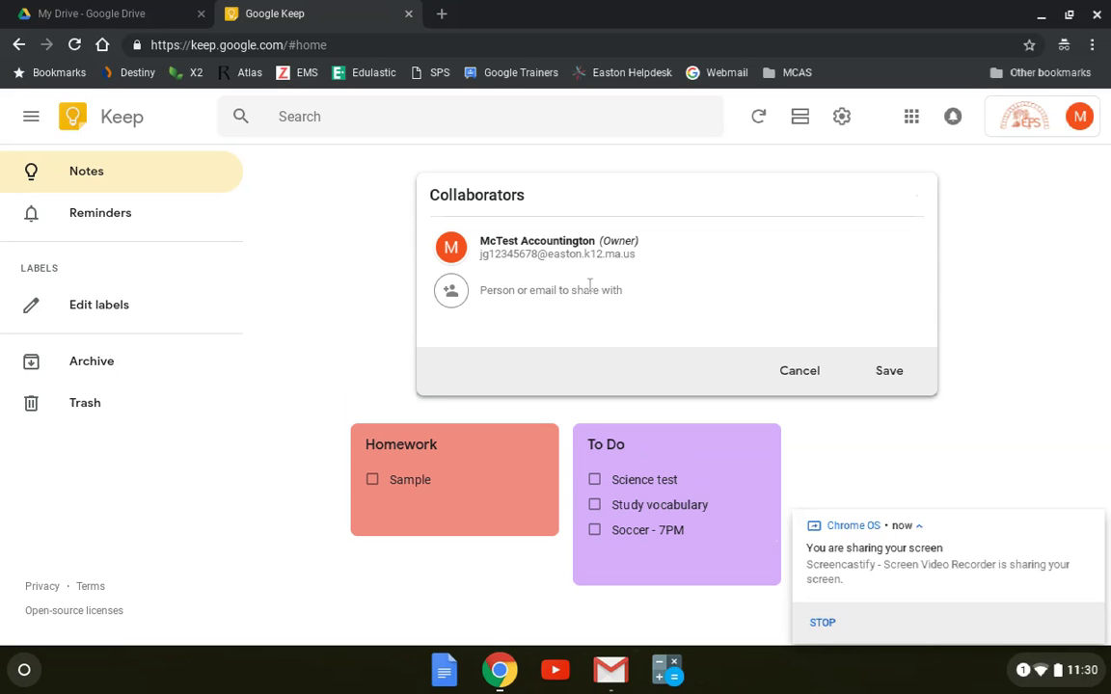
left_click(799, 372)
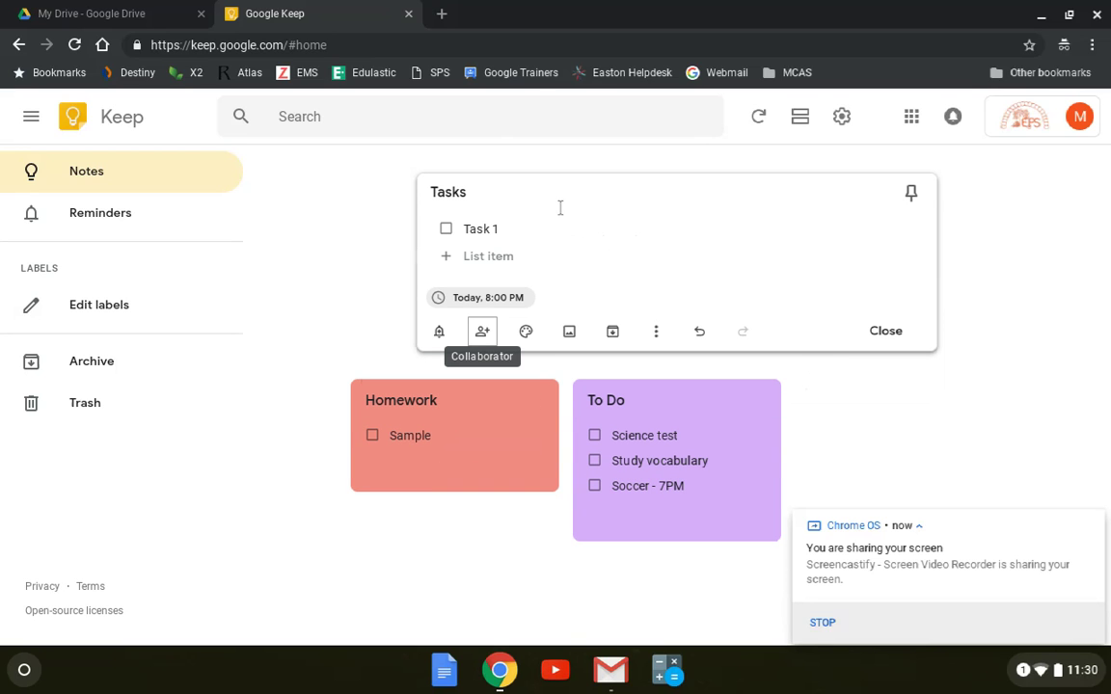
- Change the Tasks note's background color to green
mouse_move(526, 333)
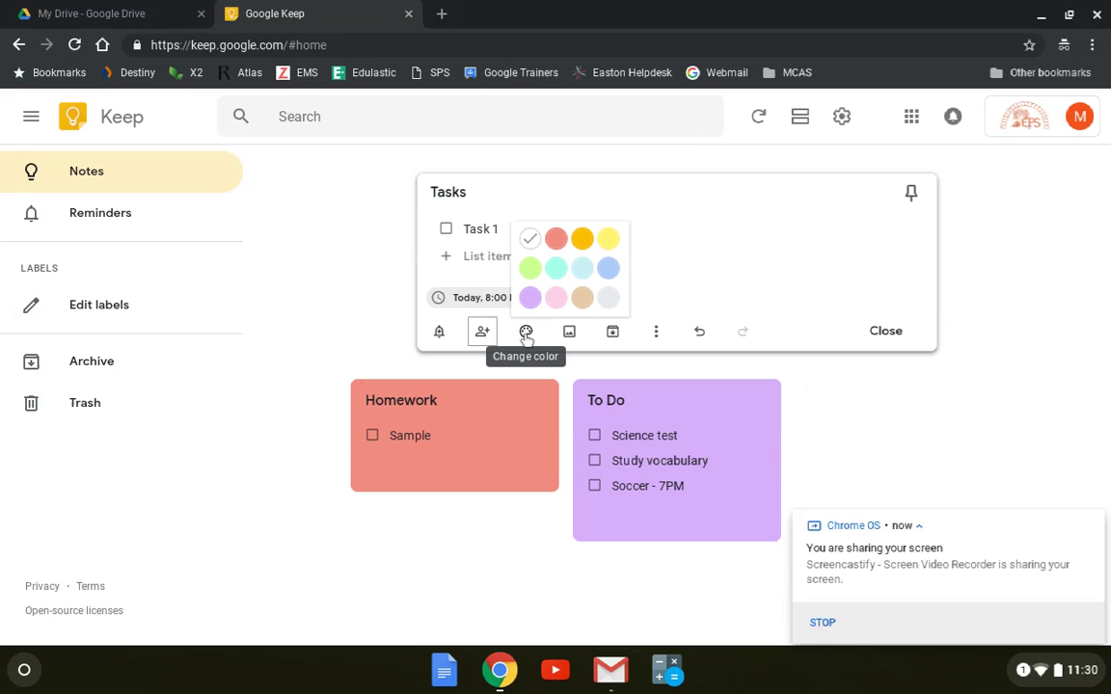
left_click(531, 268)
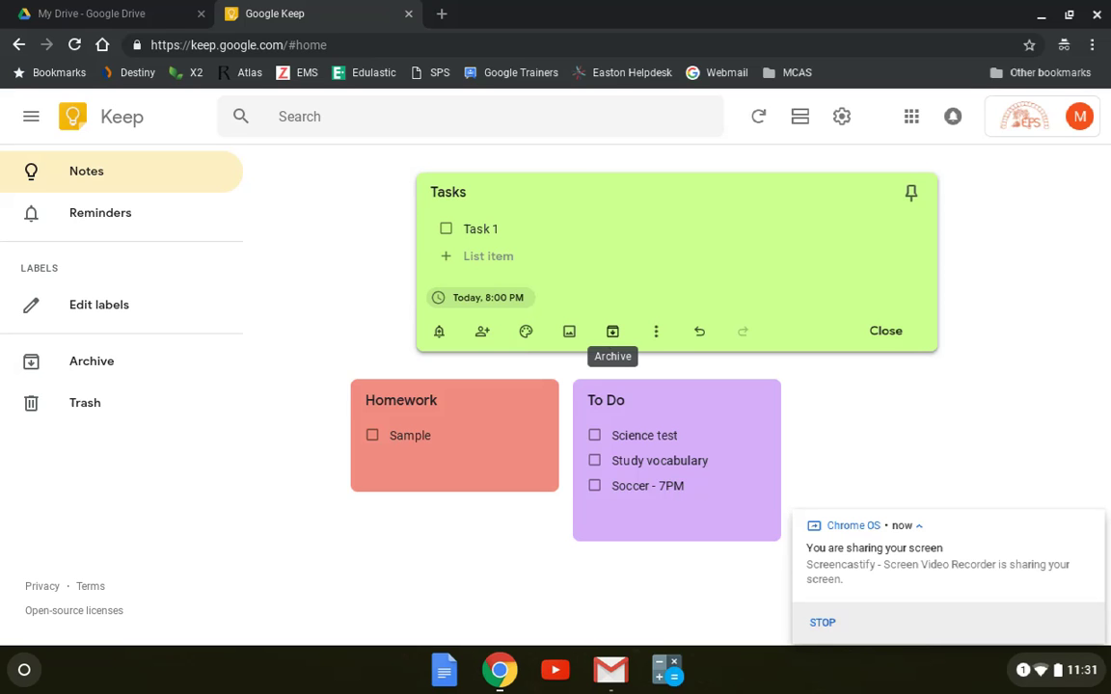
left_click(656, 331)
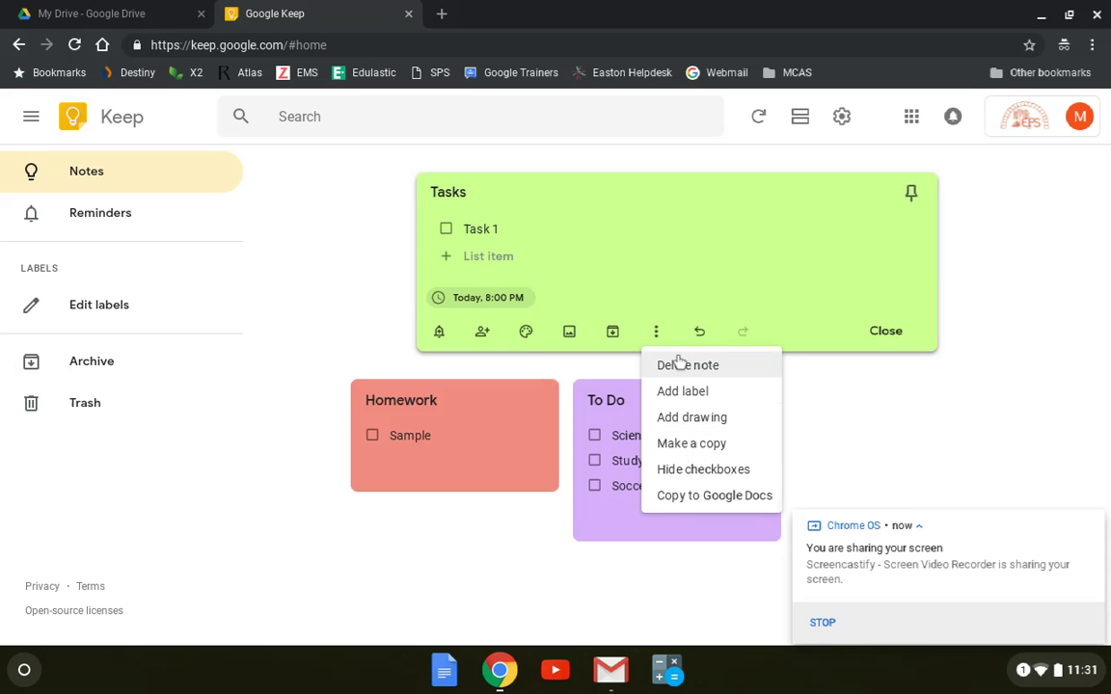
left_click(726, 249)
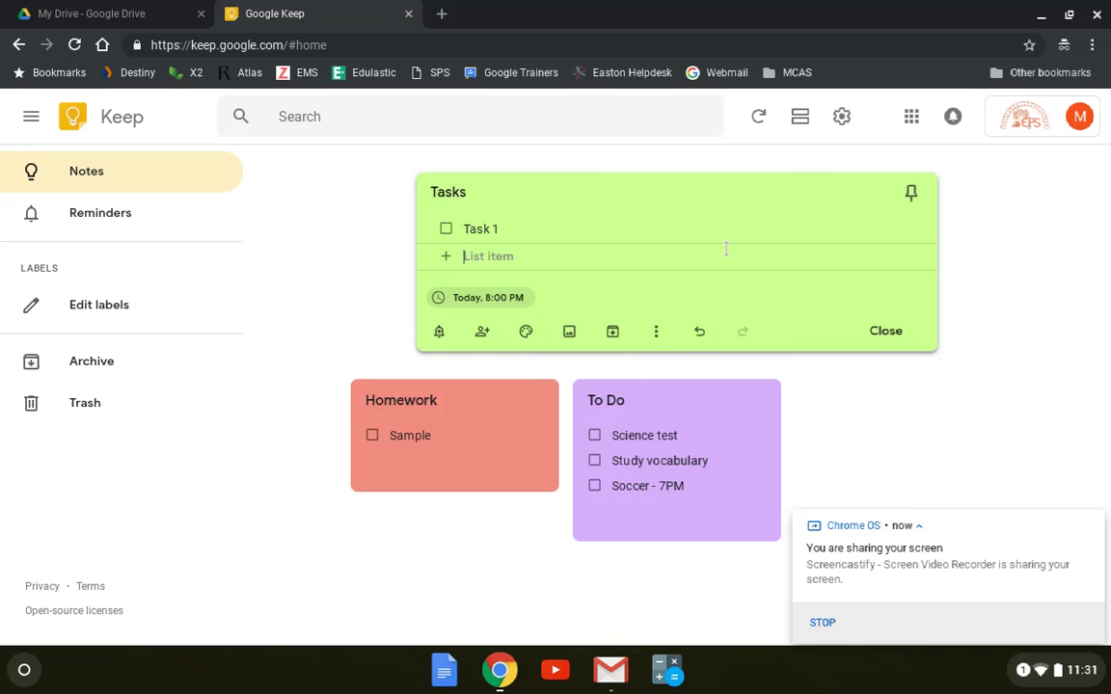
left_click(654, 331)
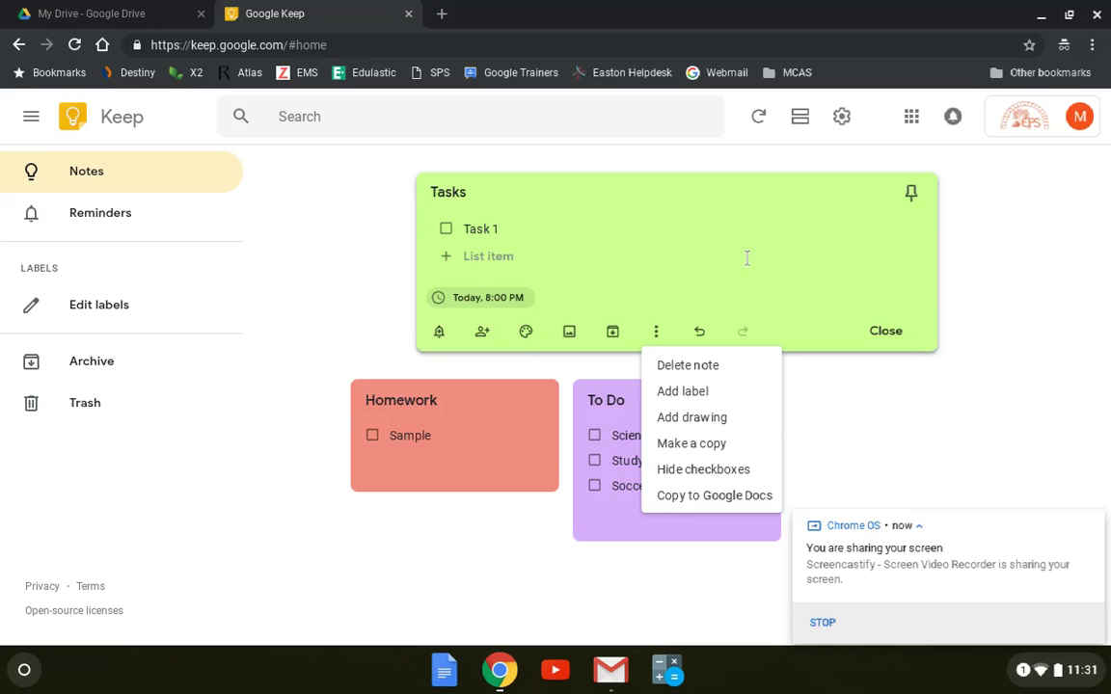
left_click(791, 290)
- Close the Tasks note and move the Homework note ahead of it in the note grid
left_click(885, 334)
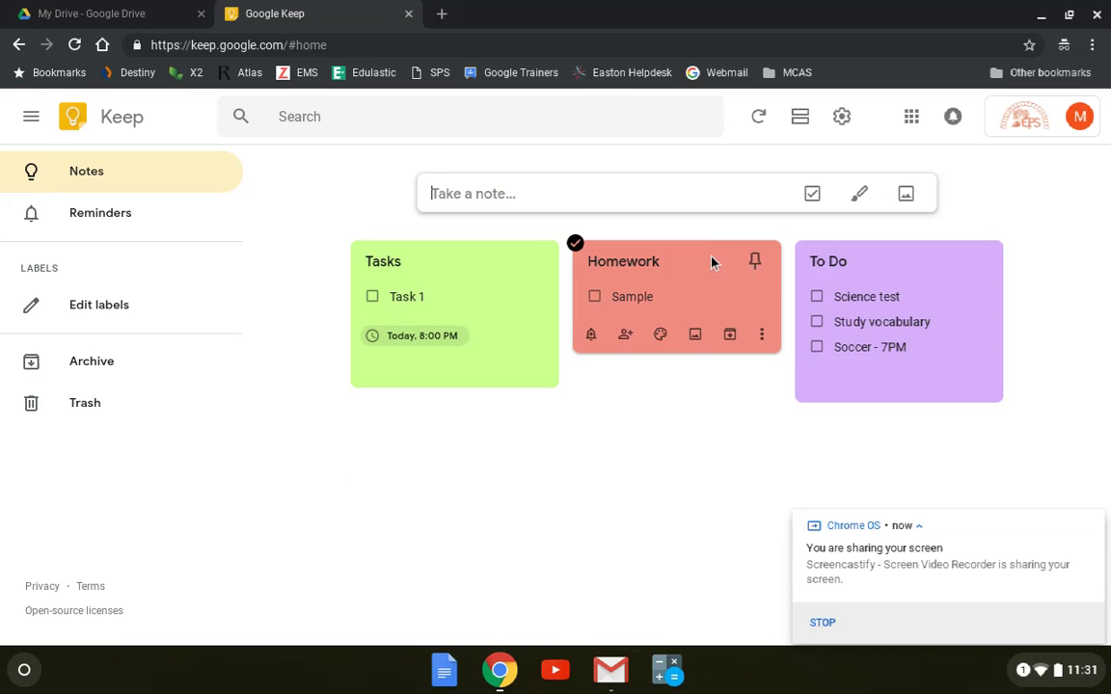
left_click_drag(713, 257, 365, 271)
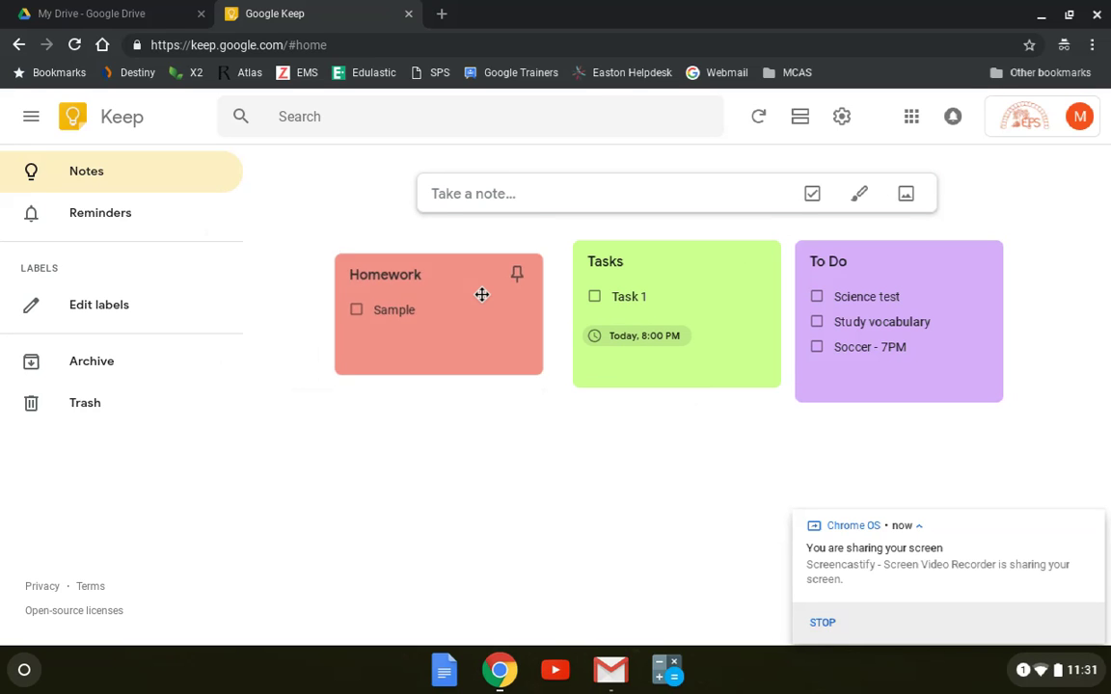
- Create a drawing note with a freehand smiley face made of two short eye lines above a curved mouth
left_click(859, 196)
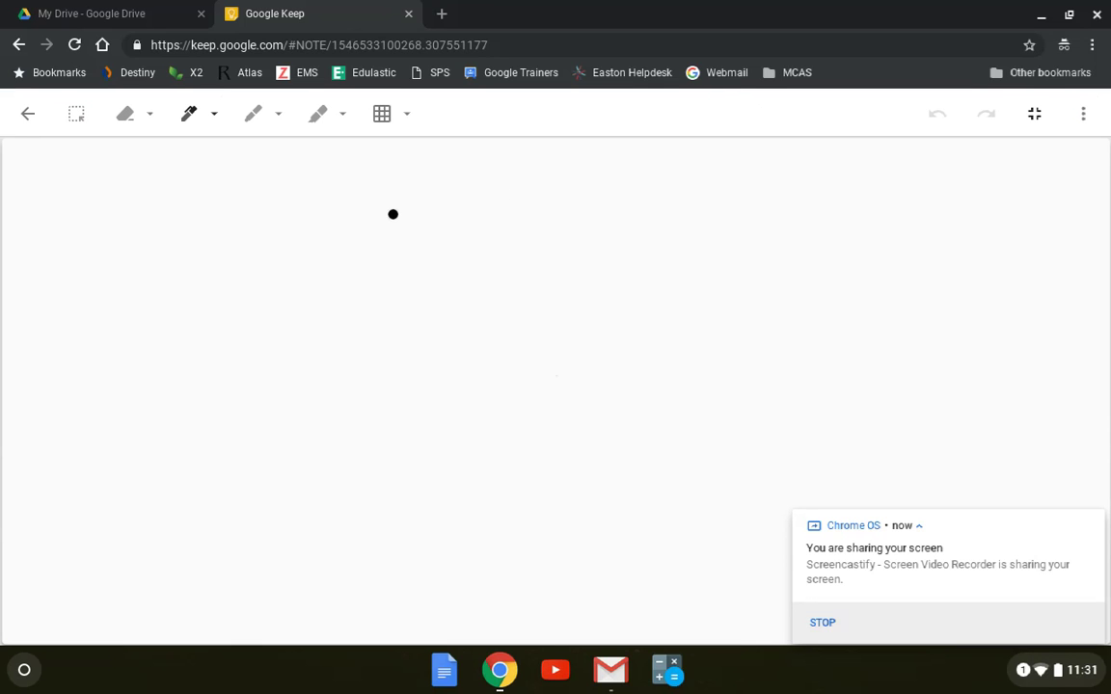
left_click_drag(392, 214, 414, 304)
left_click_drag(487, 193, 492, 278)
mouse_move(342, 284)
left_mouse_down()
mouse_move(454, 381)
mouse_move(555, 344)
mouse_move(563, 283)
left_mouse_up()
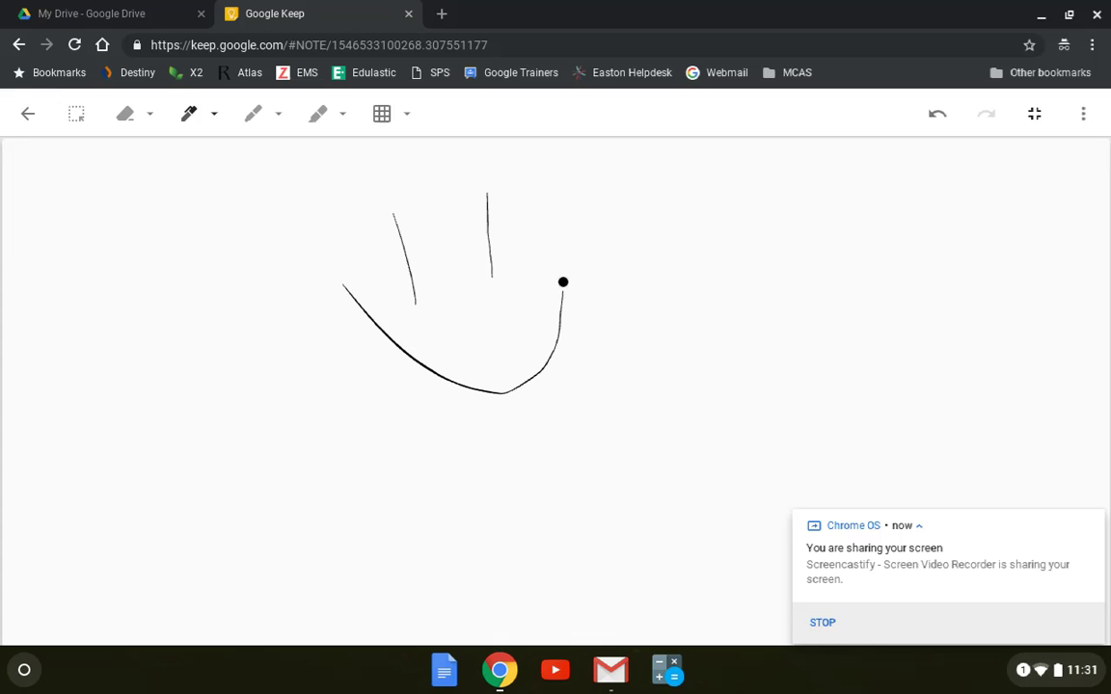
left_click(25, 114)
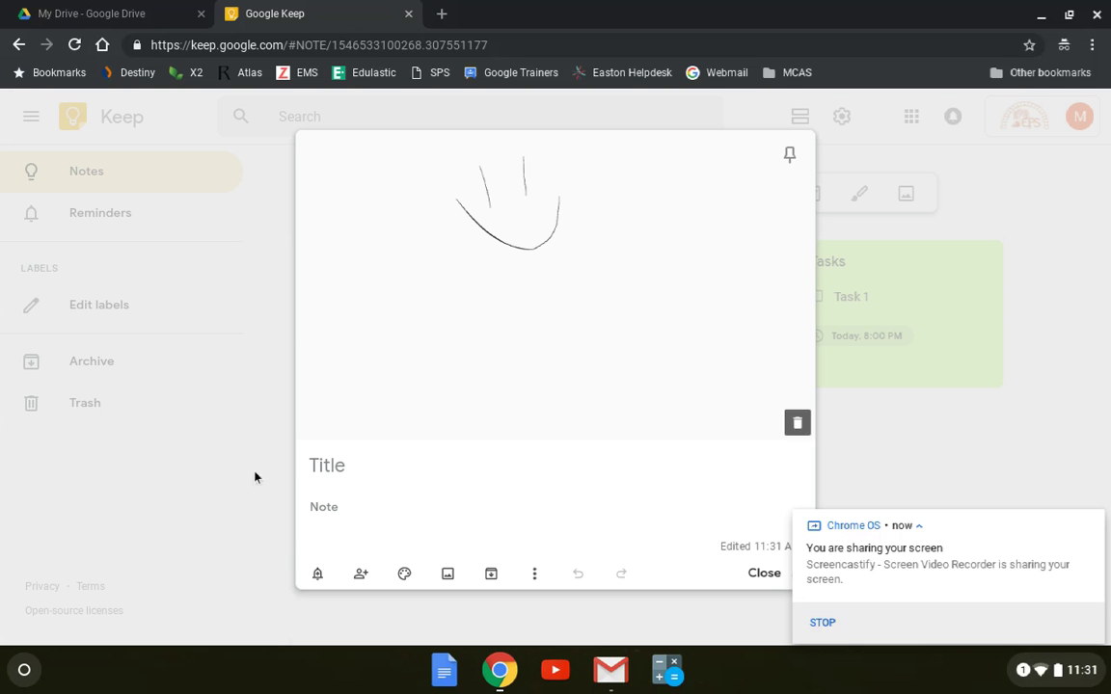
- Title the drawing note "Smile" and close it
left_click(330, 465)
type("Smile")
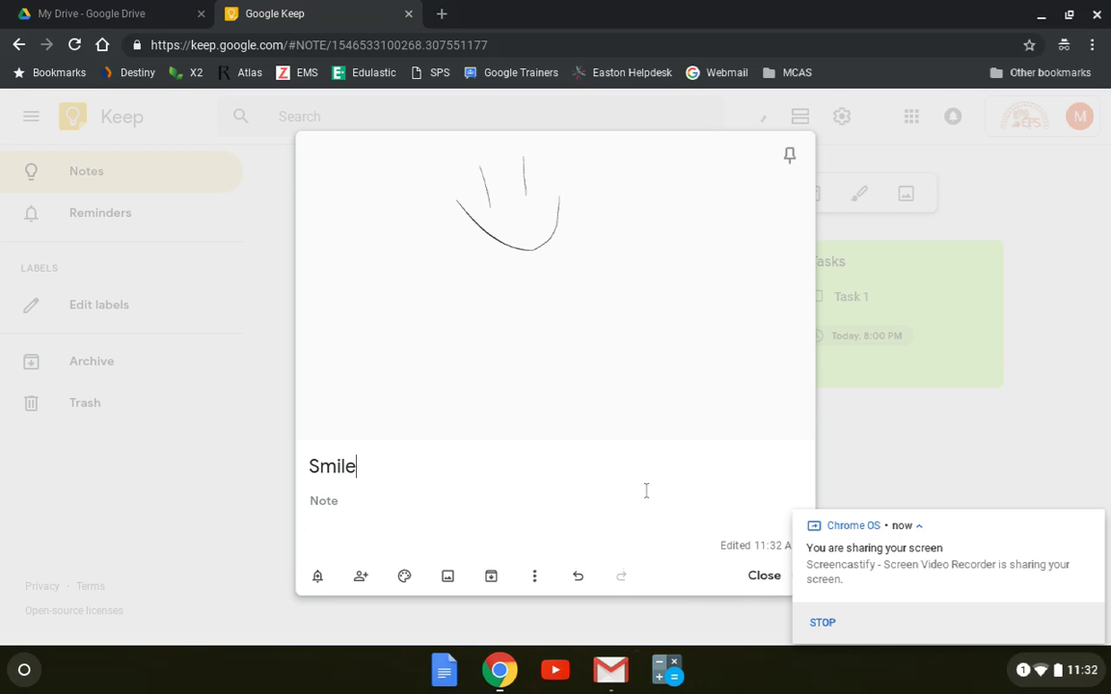
left_click(764, 575)
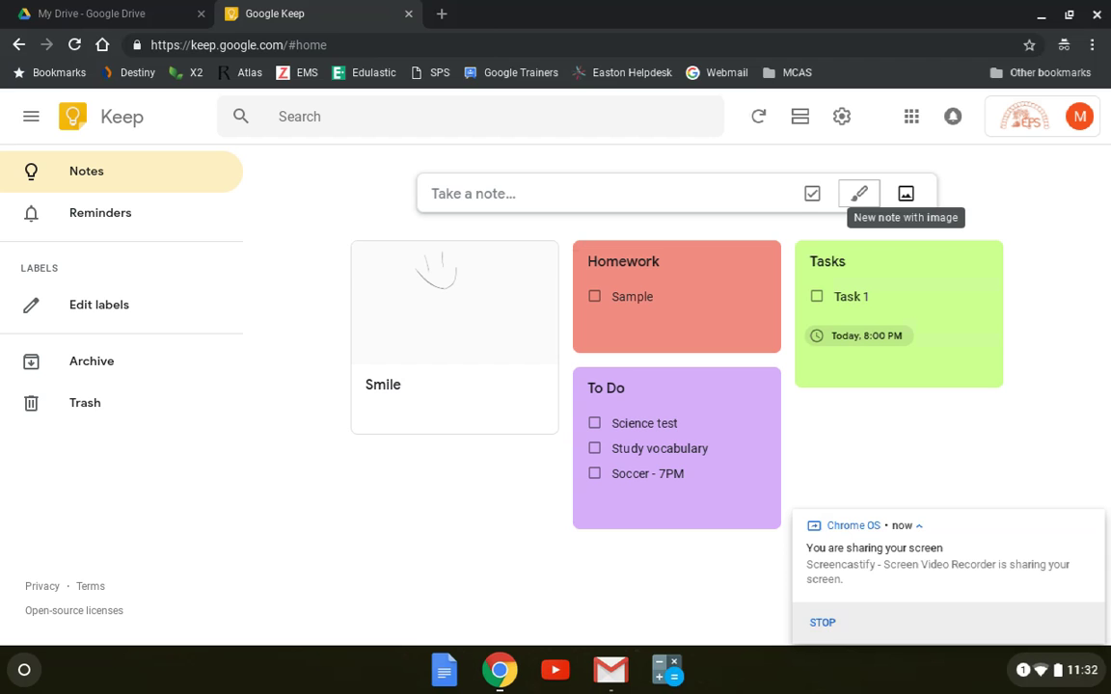
- Create a new image note using the white puppy picture from the recent files
left_click(905, 195)
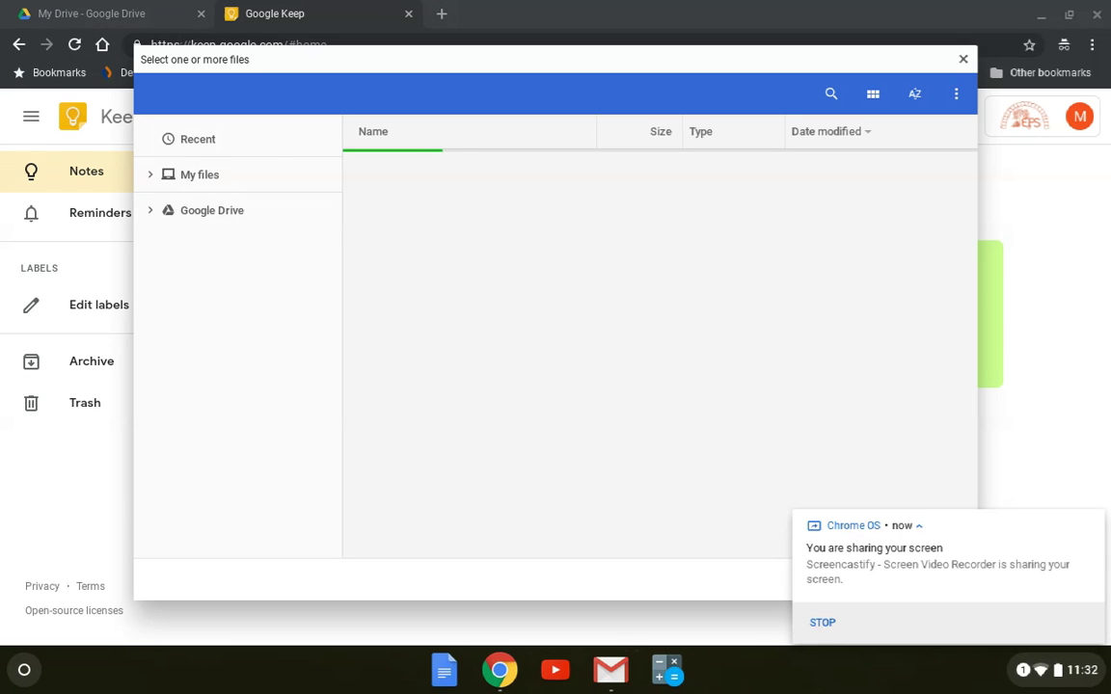
scroll(297, 316, "up", 3)
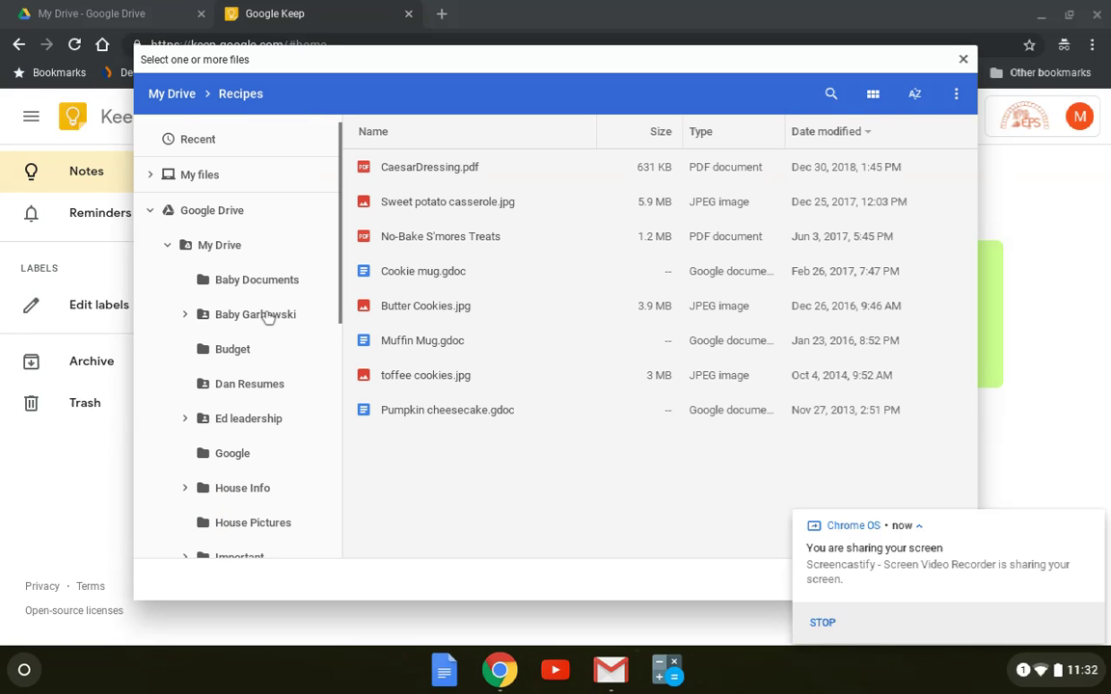
left_click(239, 137)
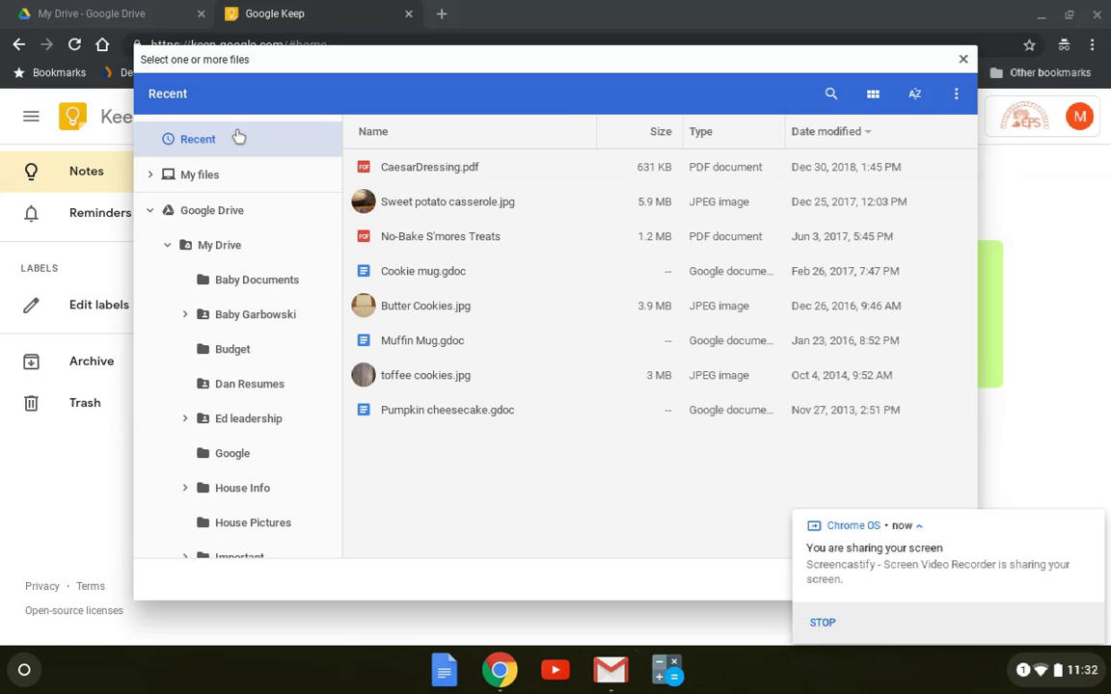
double_click(439, 179)
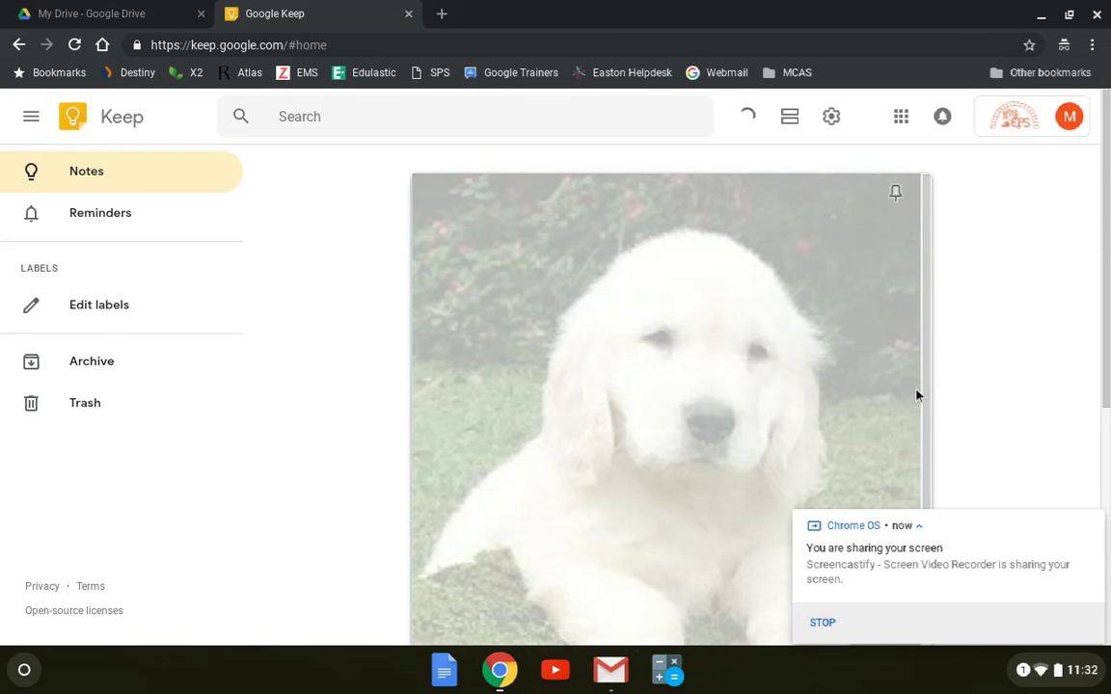
scroll(847, 332, "down", 2)
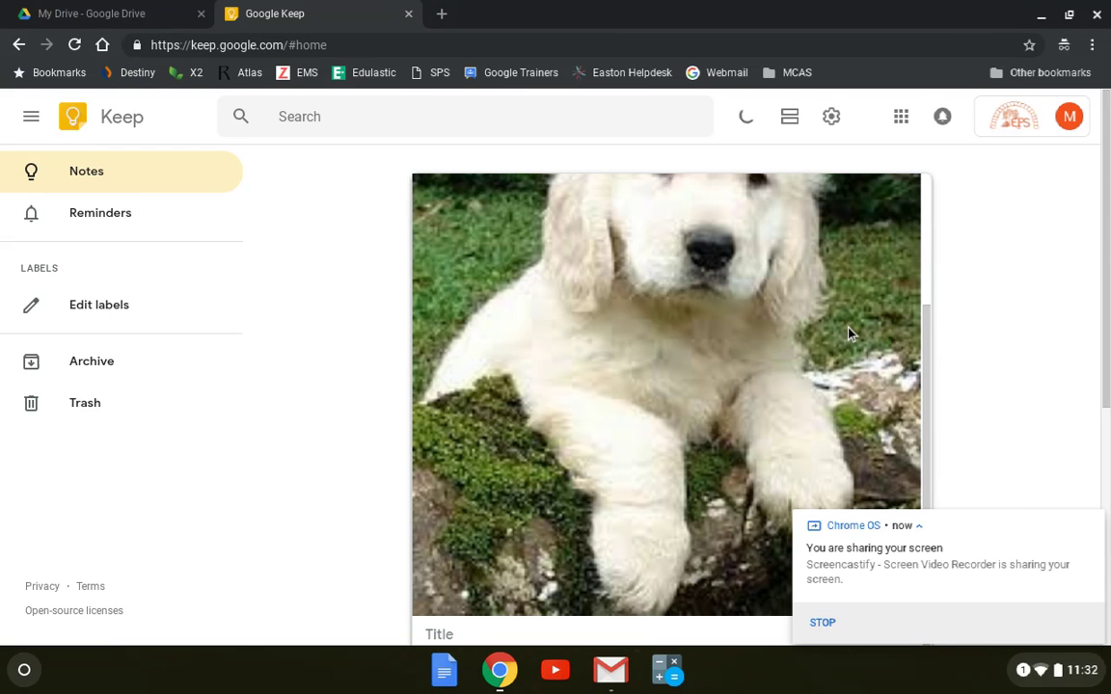